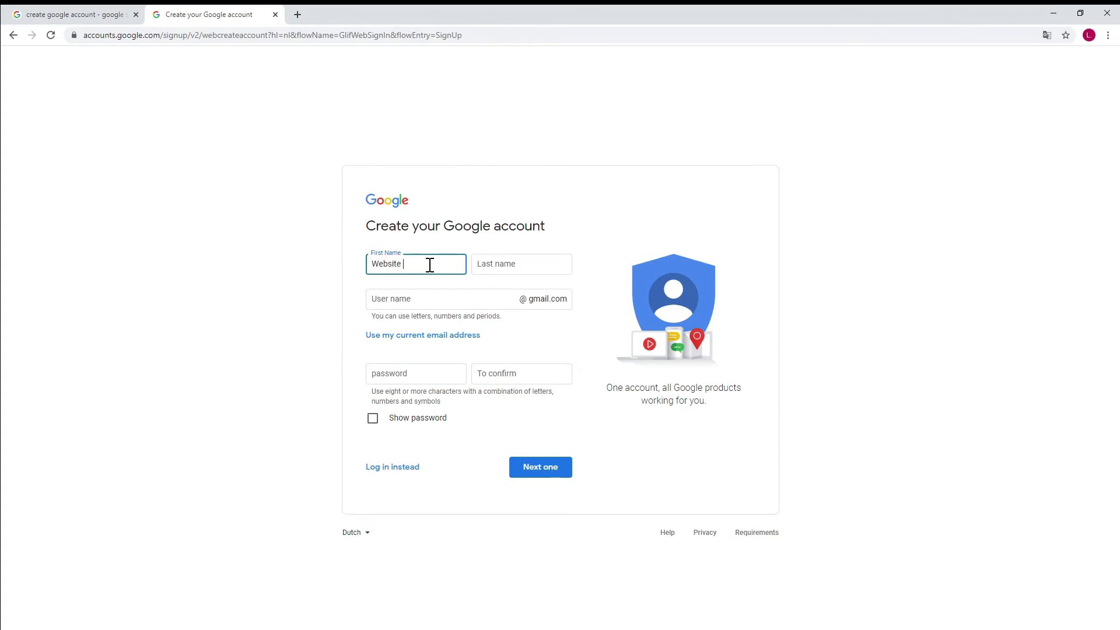
# Scroll the All products grid down to the business and developer product sections.
pyautogui.click(553, 264)
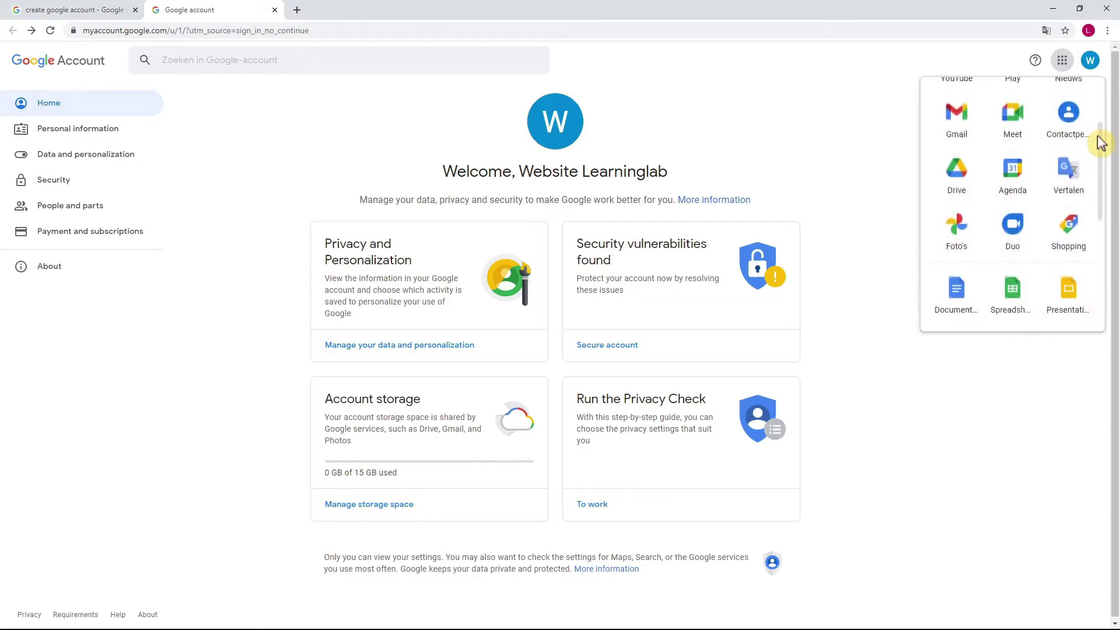
pyautogui.moveTo(1101, 143); pyautogui.dragTo(1109, 250)
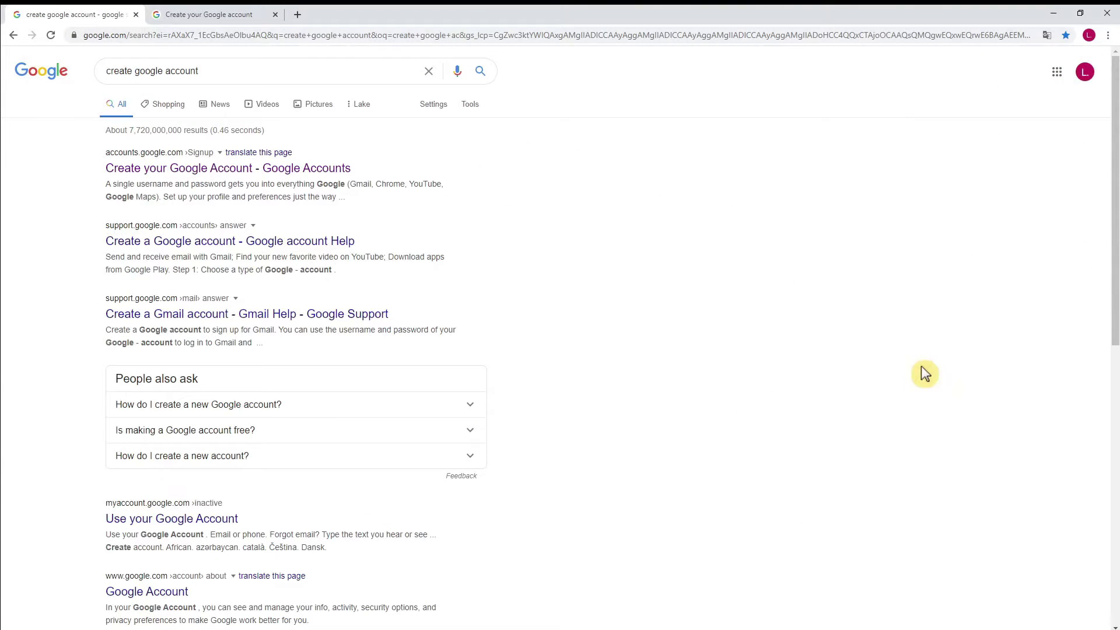
# Select the 'create google account' query text, then switch to the 'Create your Google account' tab.
pyautogui.moveTo(257, 71); pyautogui.dragTo(58, 98)
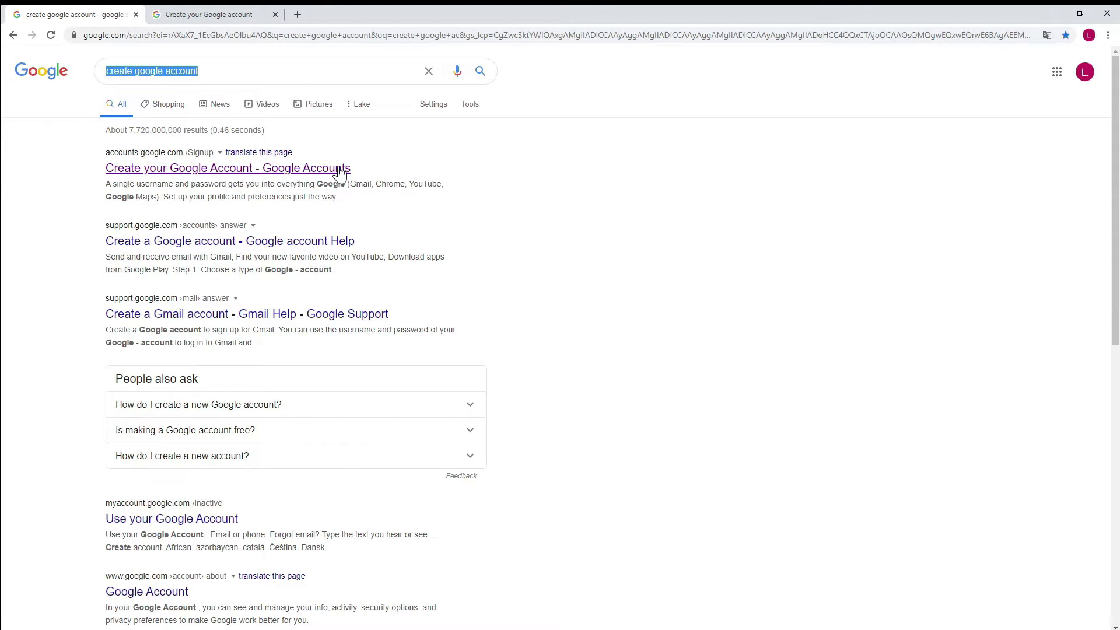
pyautogui.click(239, 18)
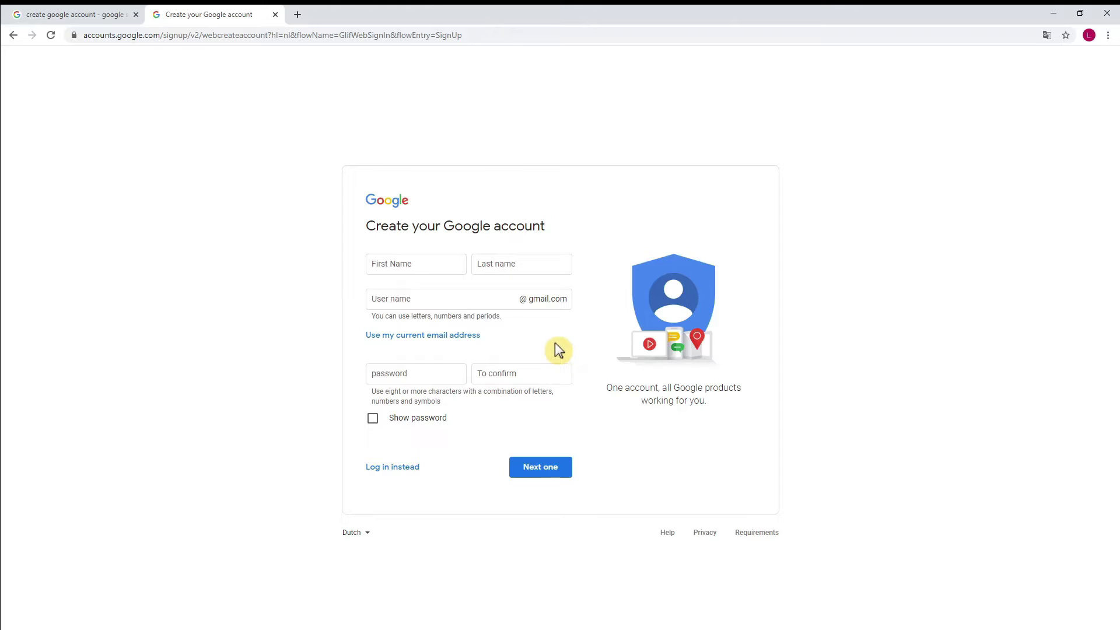
# Enter the first name, last name and chosen username for the new account.
pyautogui.click(430, 264)
pyautogui.write('Website')
pyautogui.click(553, 264)
pyautogui.write('Learninglab')
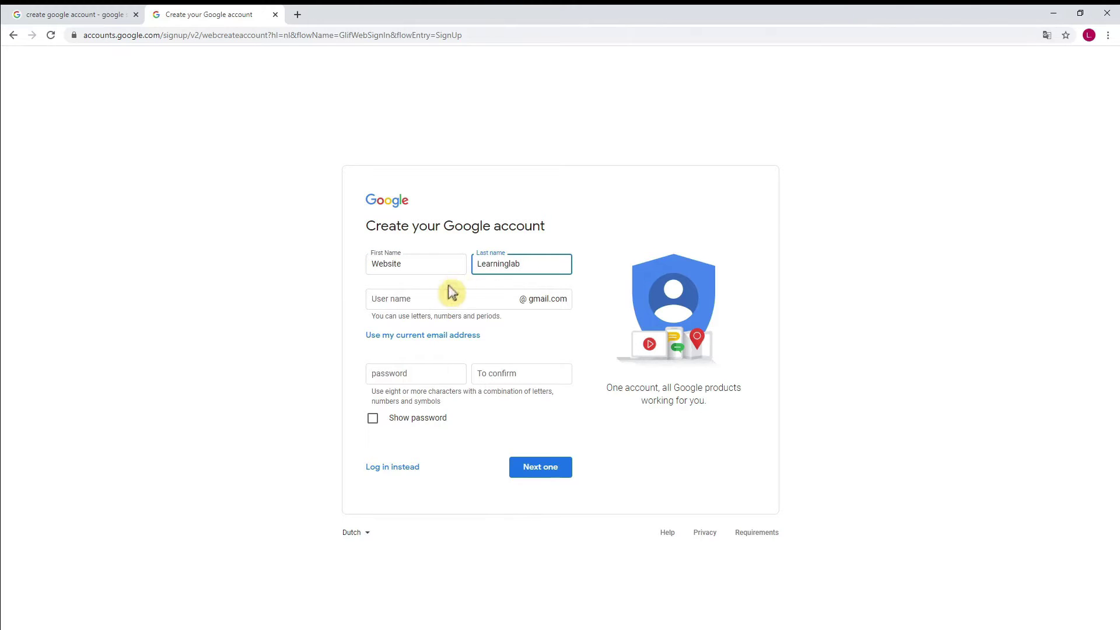
pyautogui.click(444, 294)
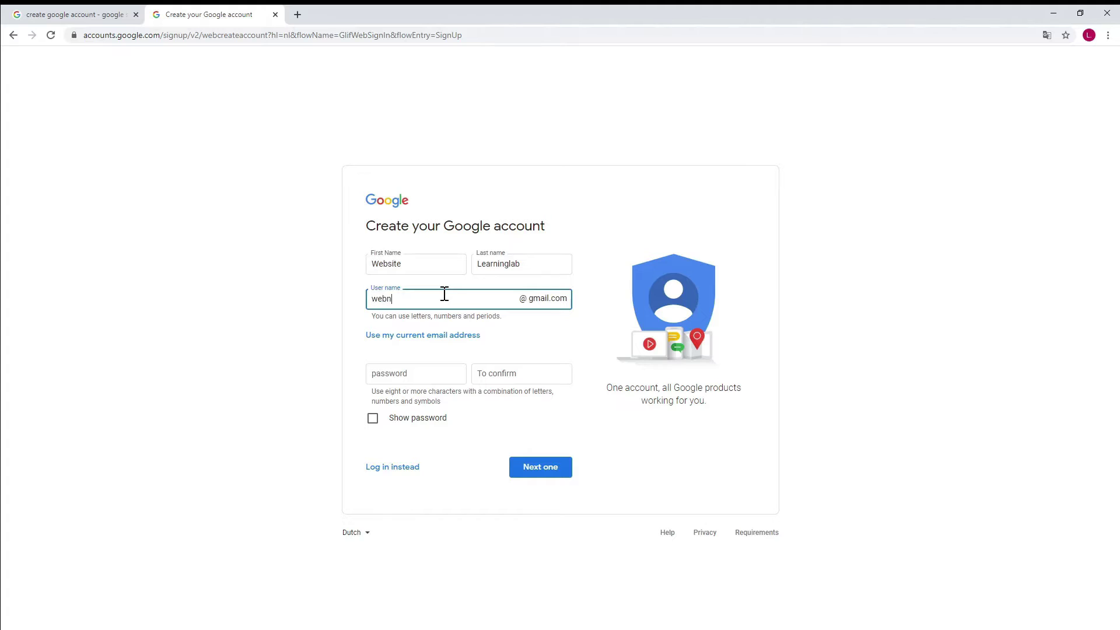
# Paste the password into the password and confirmation fields and submit the step.
pyautogui.click(439, 359)
pyautogui.hotkey('ctrl', 'v')
pyautogui.click(496, 368)
pyautogui.hotkey('ctrl', 'v')
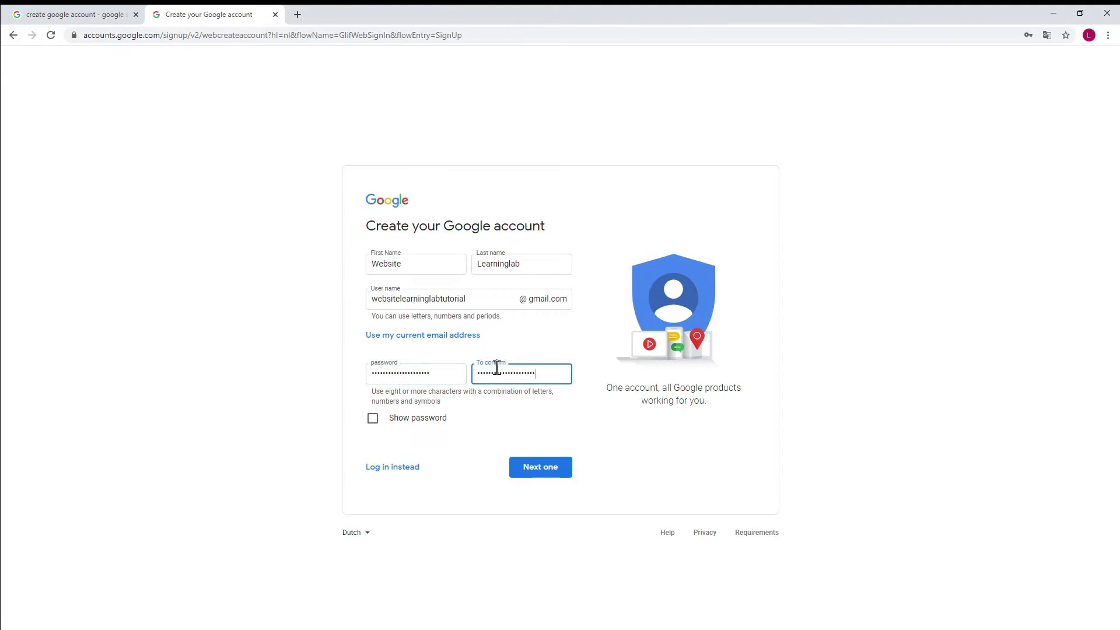
pyautogui.click(547, 468)
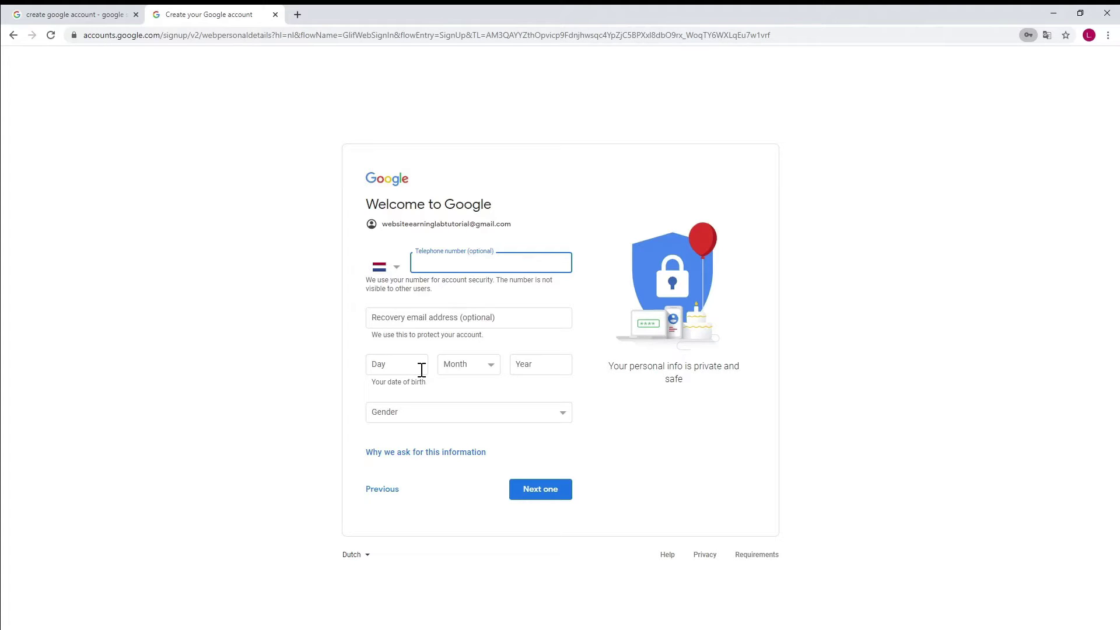
pyautogui.click(421, 370)
pyautogui.write('04')
pyautogui.press('Tab')
pyautogui.write('aug')
pyautogui.press('Tab')
pyautogui.write('1986')
pyautogui.press('Tab')
pyautogui.write('m')
pyautogui.click(549, 493)
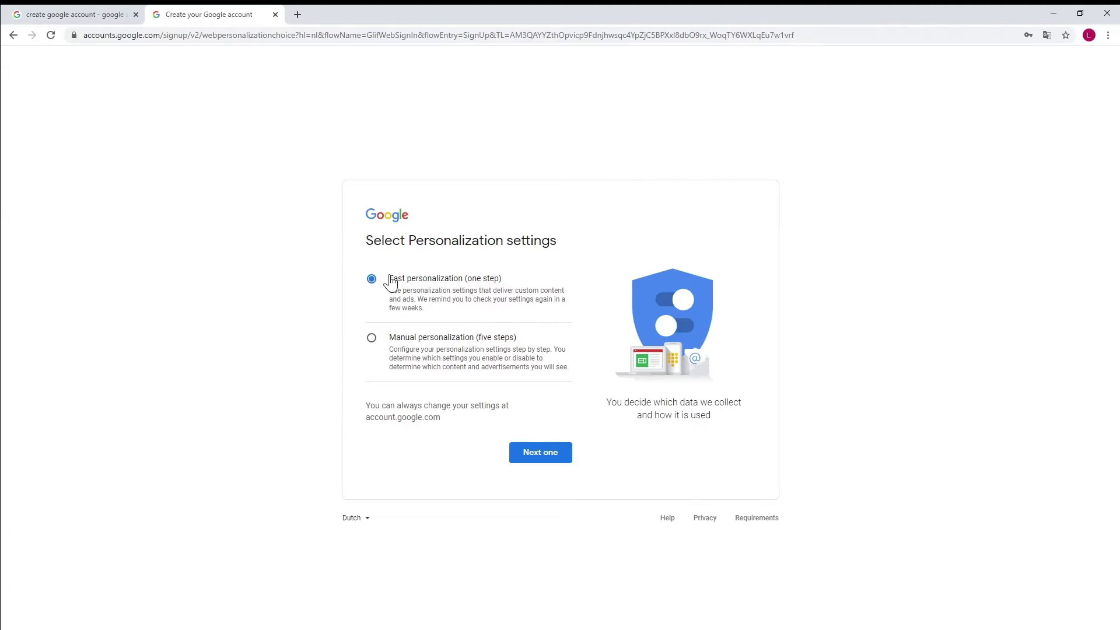
# Proceed with Fast personalization and confirm the personalization and cookie settings.
pyautogui.click(560, 458)
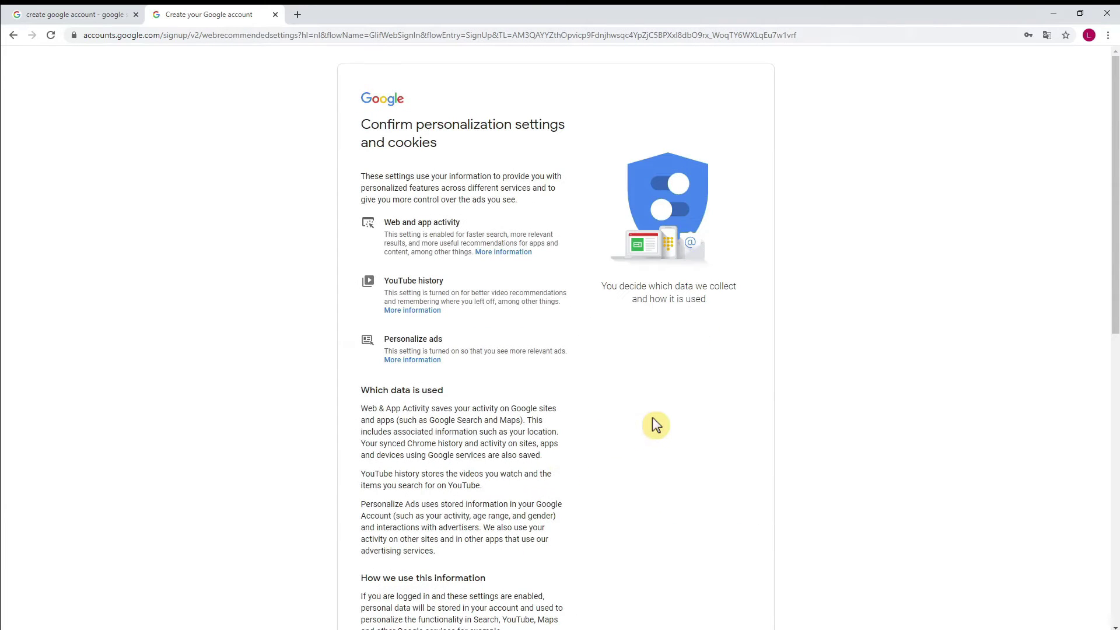
pyautogui.scroll(-7, 652, 417)
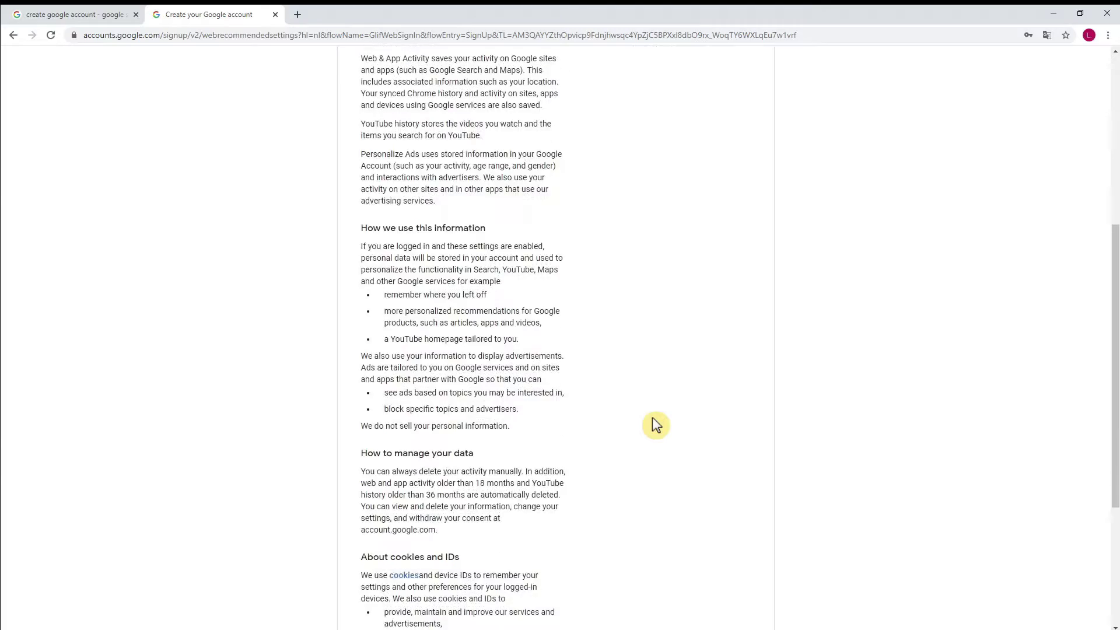
pyautogui.scroll(-3, 654, 424)
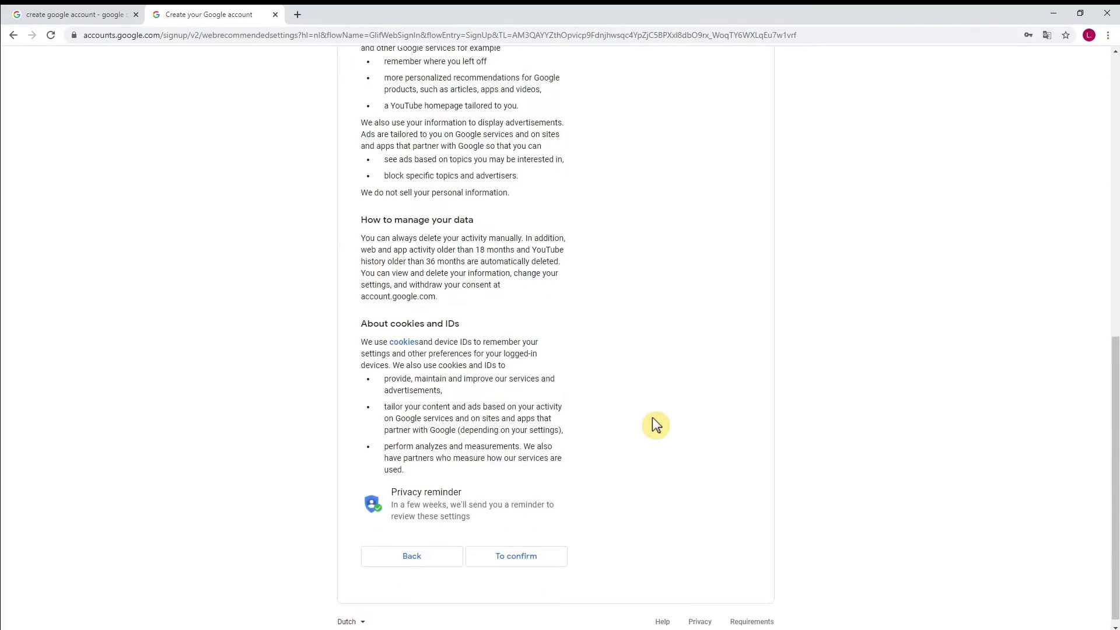
pyautogui.click(546, 552)
# Agree to the privacy terms to finish creating the account.
pyautogui.scroll(-1, 766, 447)
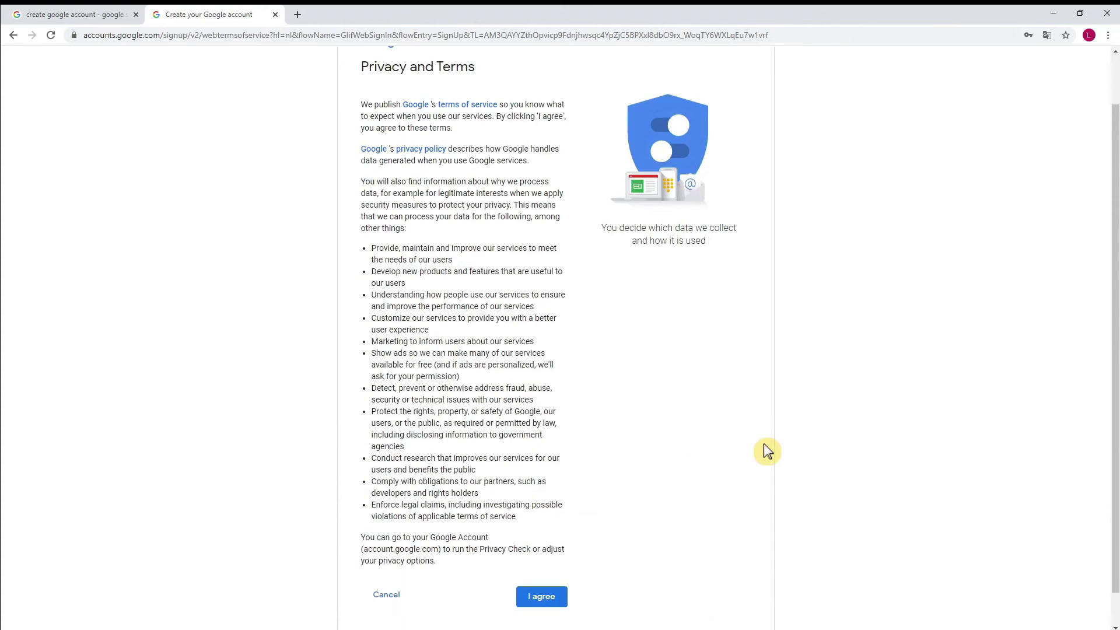
pyautogui.scroll(-1, 764, 446)
pyautogui.click(554, 566)
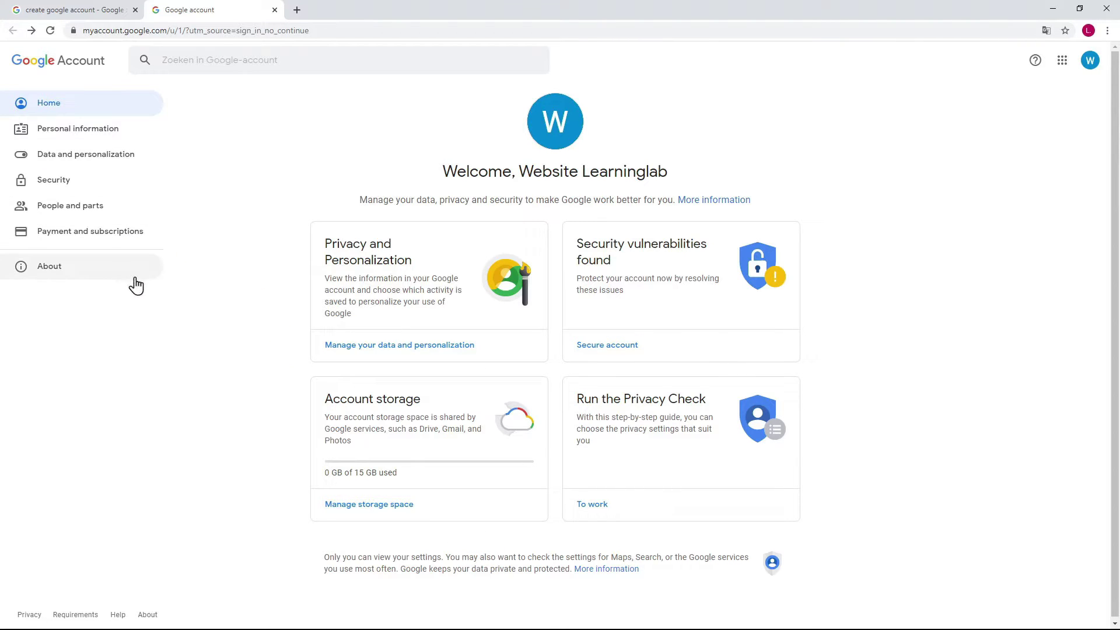
# Look at the account menu on the new account's home page, then close it.
pyautogui.click(163, 293)
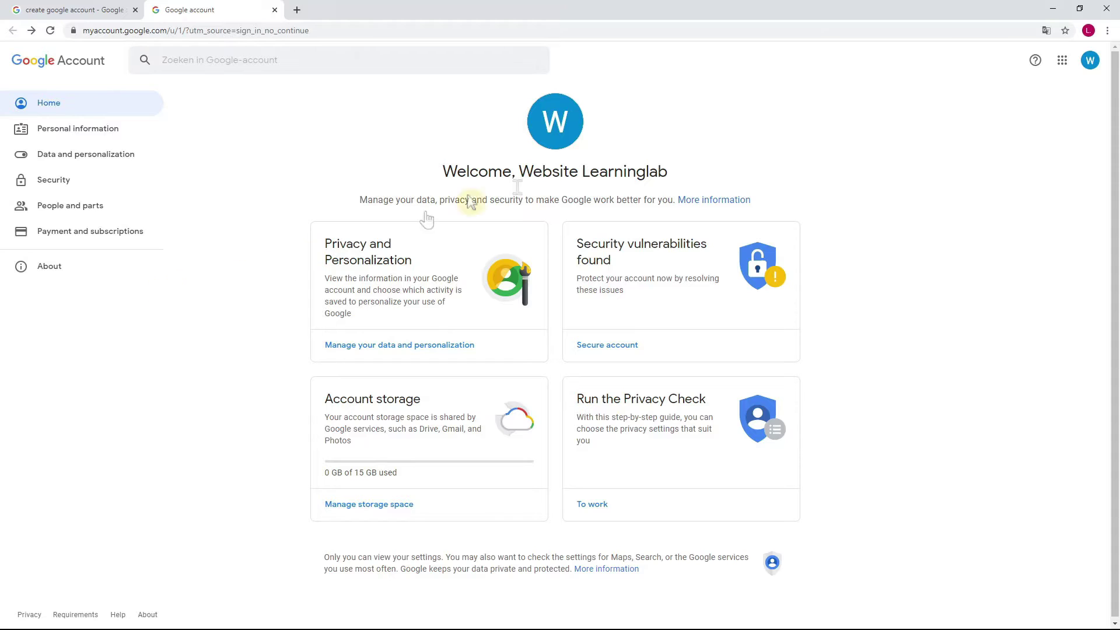
pyautogui.click(1089, 61)
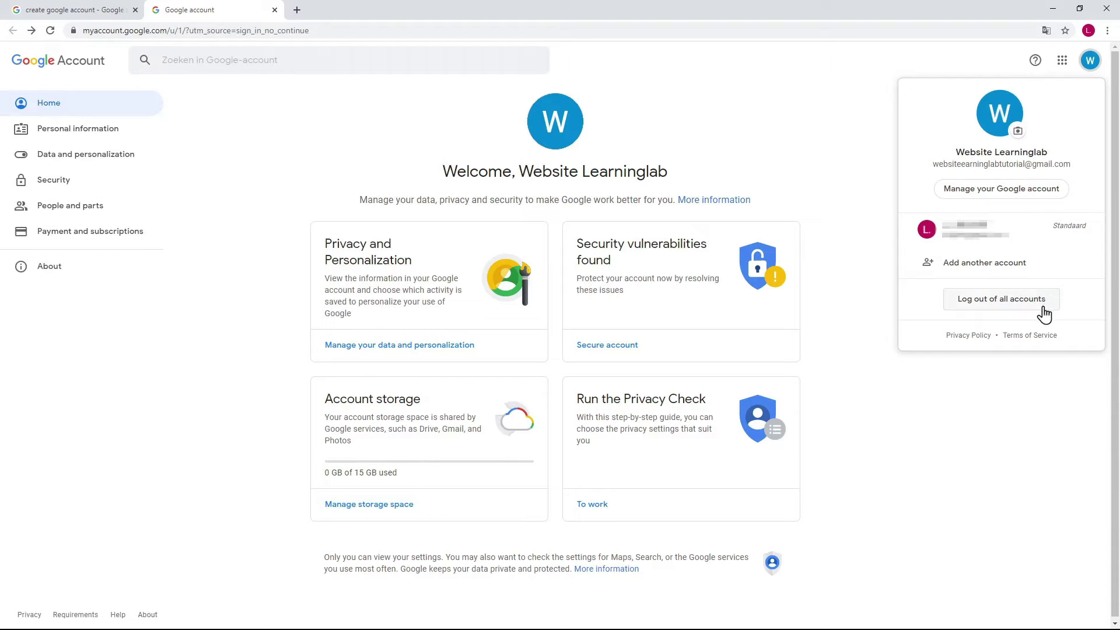
pyautogui.click(1050, 378)
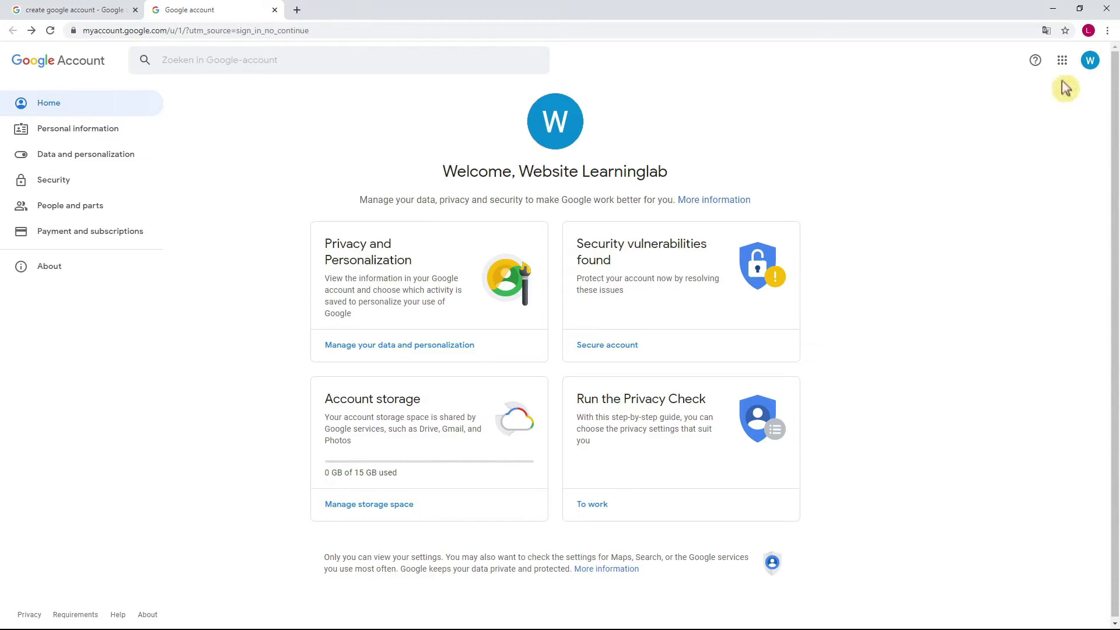
# Scroll the Google apps launcher down to Google Ads, Podcasts and Stadia.
pyautogui.click(1063, 62)
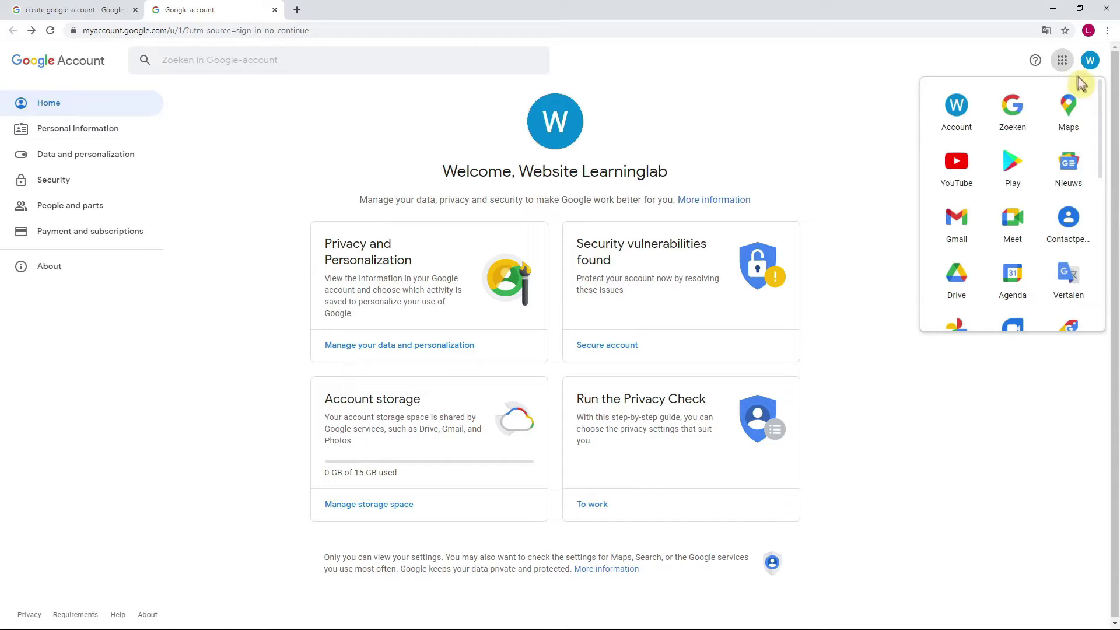
pyautogui.scroll(-2, 1101, 108)
pyautogui.scroll(-3, 1101, 109)
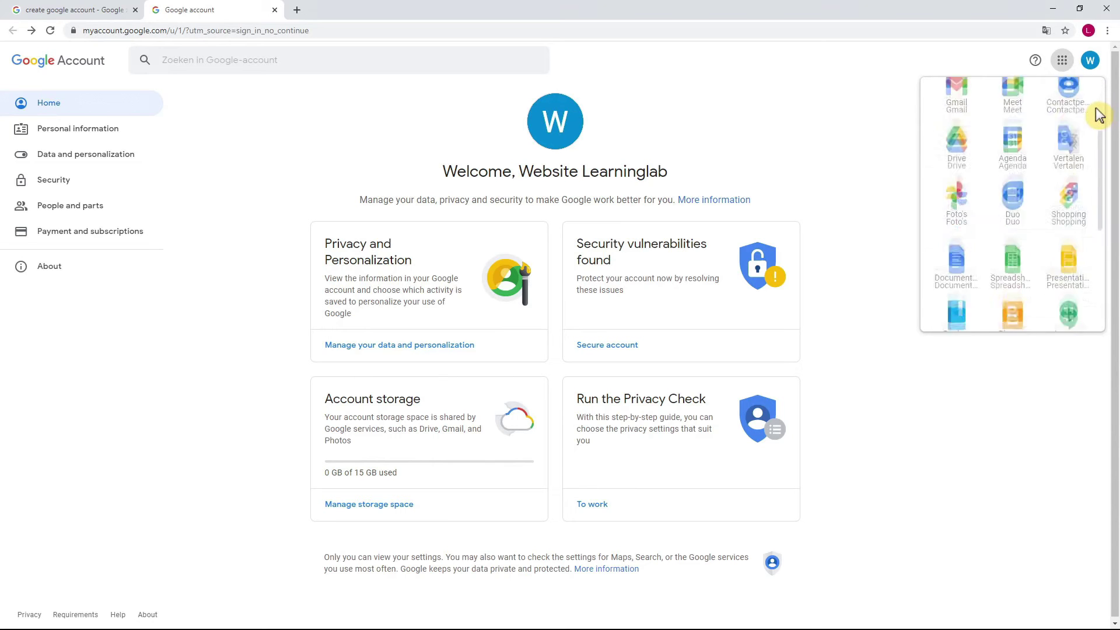
pyautogui.scroll(-1, 1045, 328)
pyautogui.click(1045, 368)
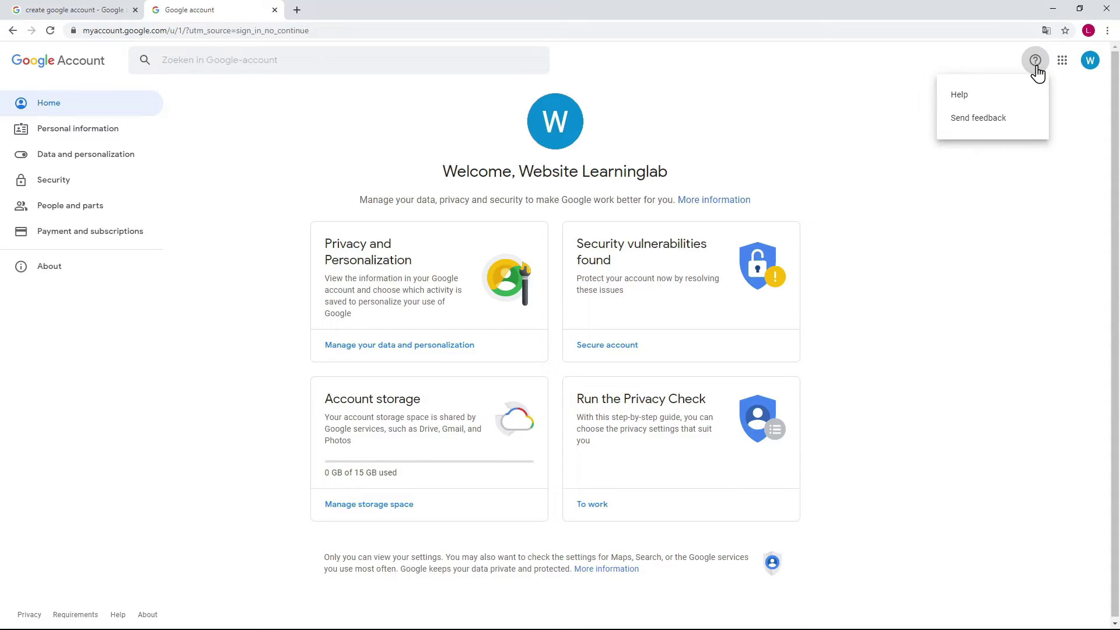
pyautogui.click(1036, 66)
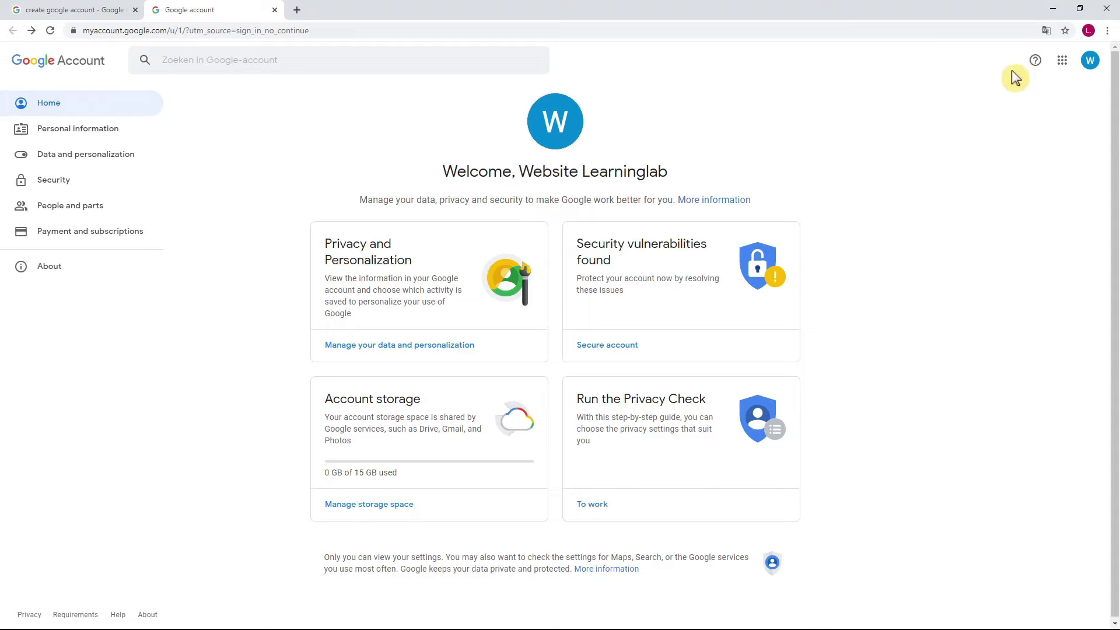
# Reopen the apps launcher and go to the page listing more Google products.
pyautogui.click(1063, 62)
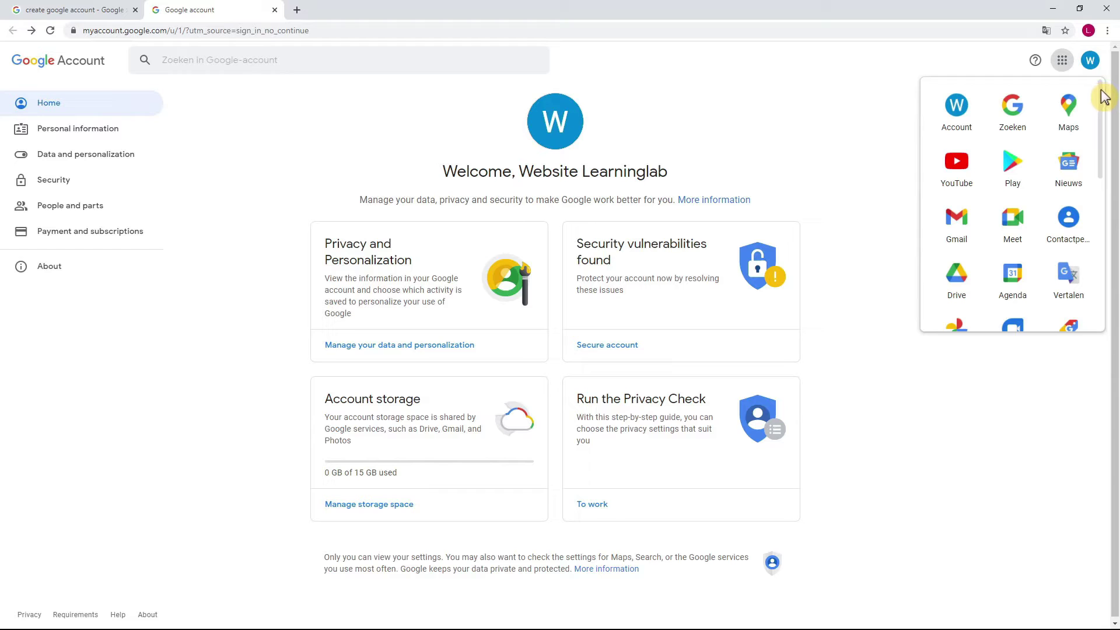
pyautogui.moveTo(1102, 94); pyautogui.dragTo(1108, 250)
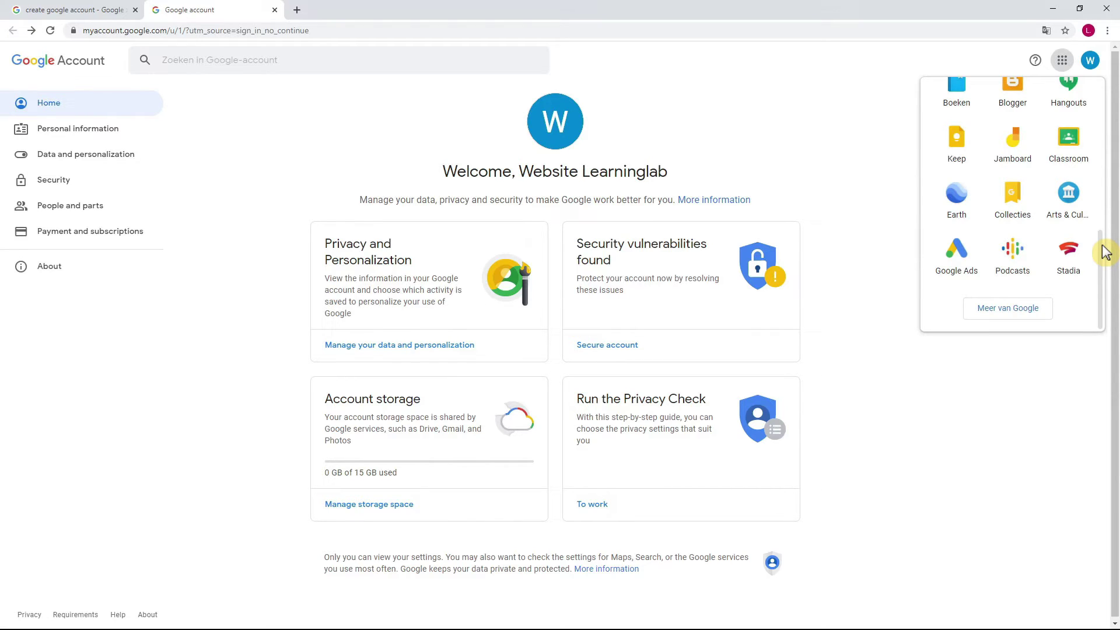
pyautogui.click(1029, 317)
# Expand the For companies and For developers product groups on the Our products page.
pyautogui.moveTo(1111, 81); pyautogui.dragTo(1111, 464)
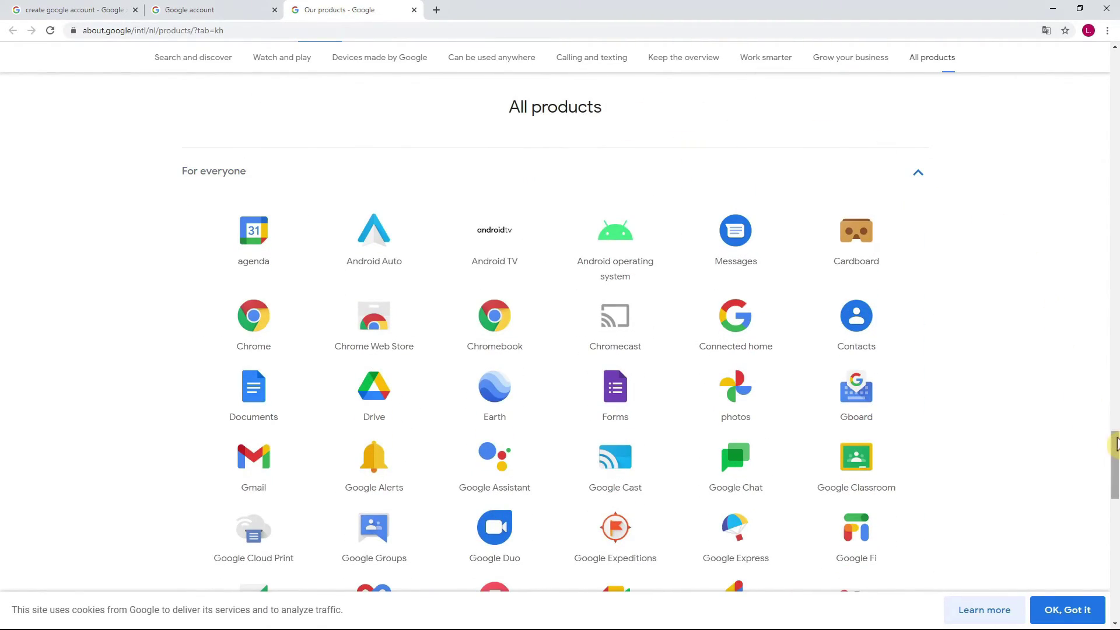
pyautogui.scroll(-1, 1115, 449)
pyautogui.moveTo(1115, 449)
pyautogui.mouseDown()
pyautogui.moveTo(1115, 528)
pyautogui.moveTo(1115, 449)
pyautogui.mouseUp()
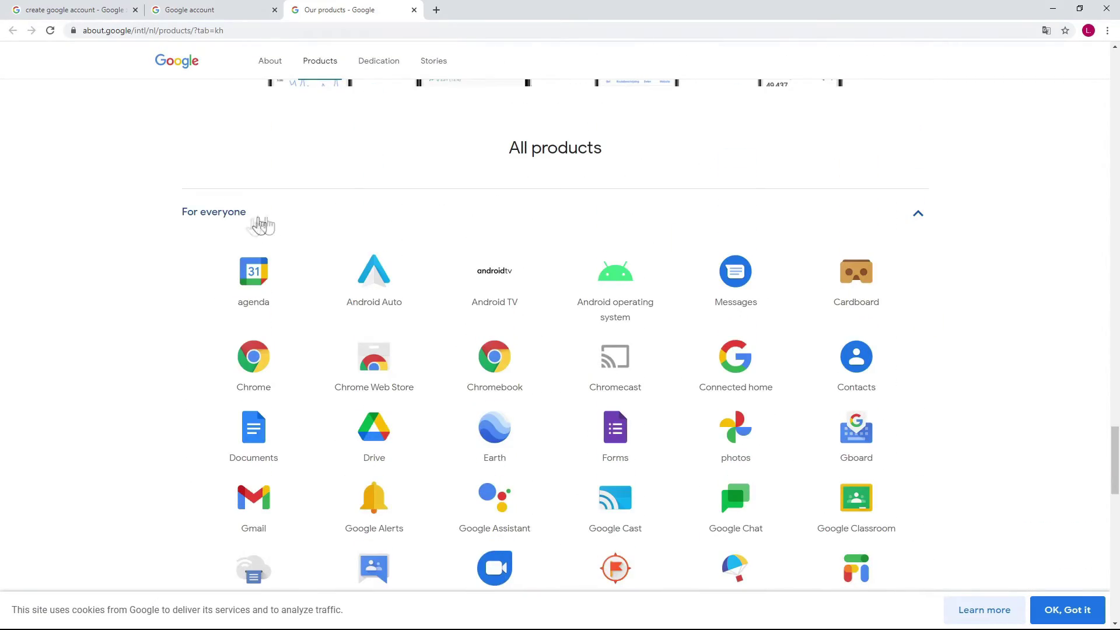
pyautogui.scroll(-1, 540, 236)
pyautogui.scroll(-8, 549, 239)
pyautogui.click(915, 450)
pyautogui.scroll(-10, 933, 434)
pyautogui.click(915, 363)
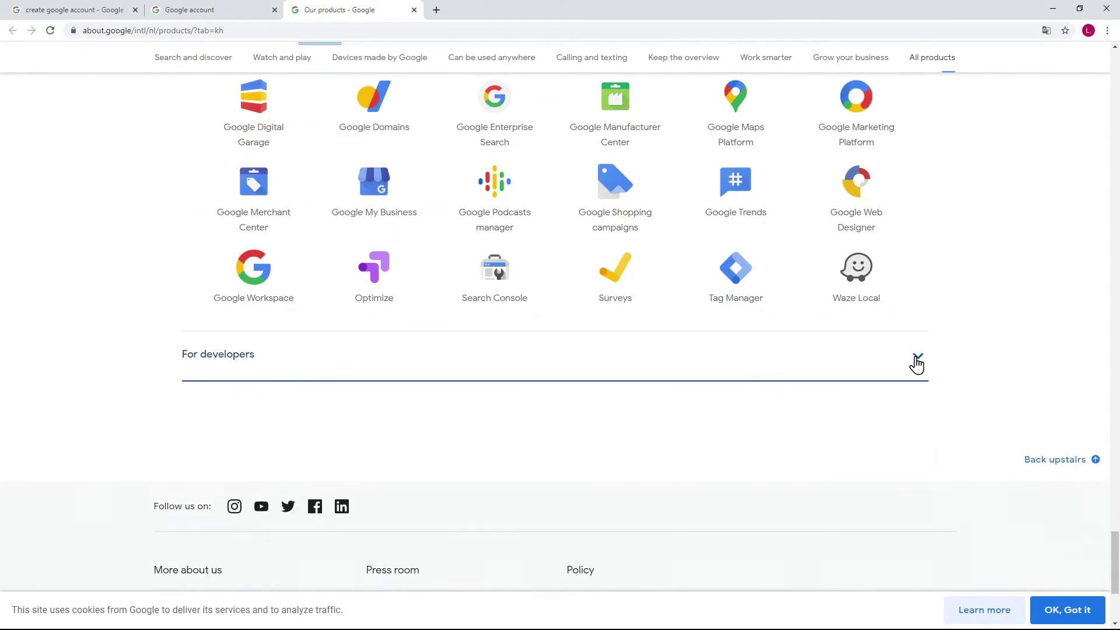
# Browse the expanded business and developer product lists, then return to the Google Account tab.
pyautogui.scroll(-2, 915, 357)
pyautogui.scroll(4, 917, 355)
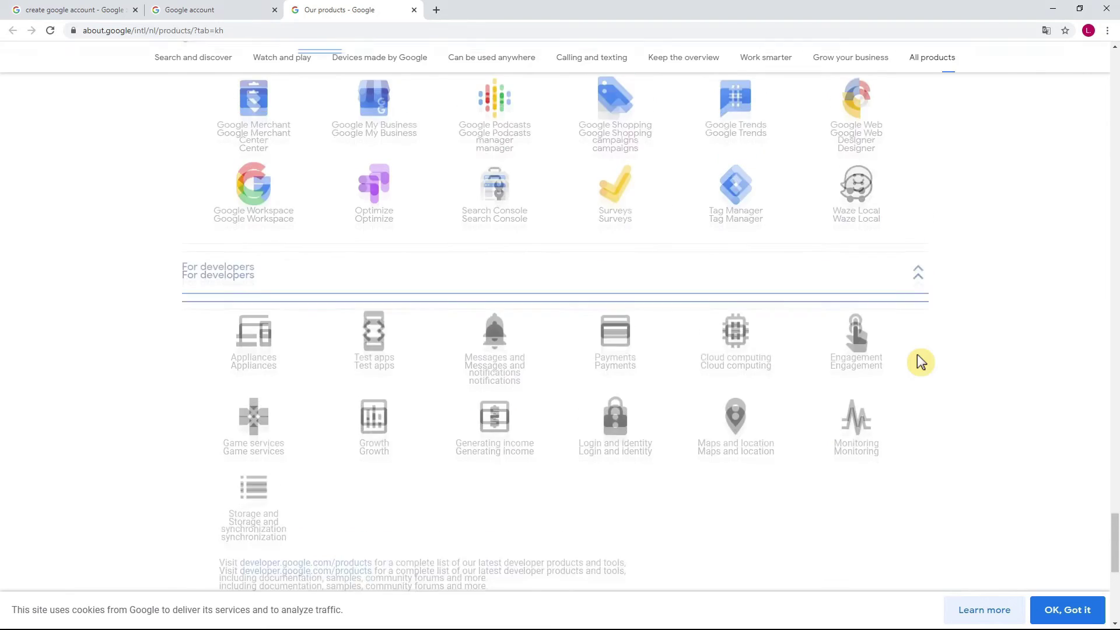
pyautogui.scroll(3, 921, 362)
pyautogui.scroll(-1, 920, 362)
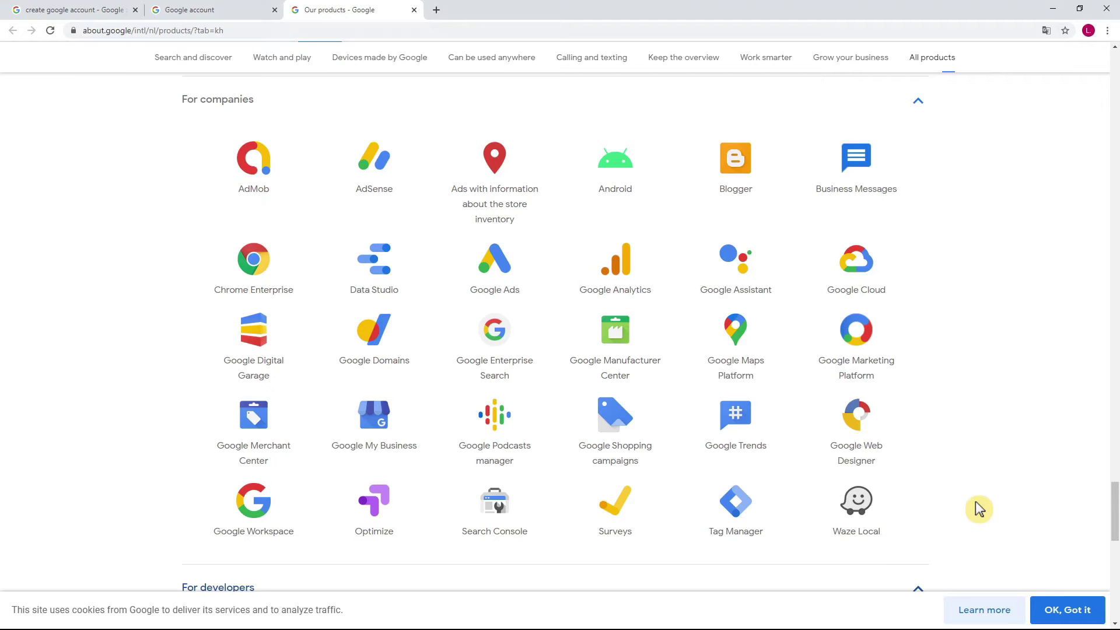
pyautogui.scroll(4, 976, 502)
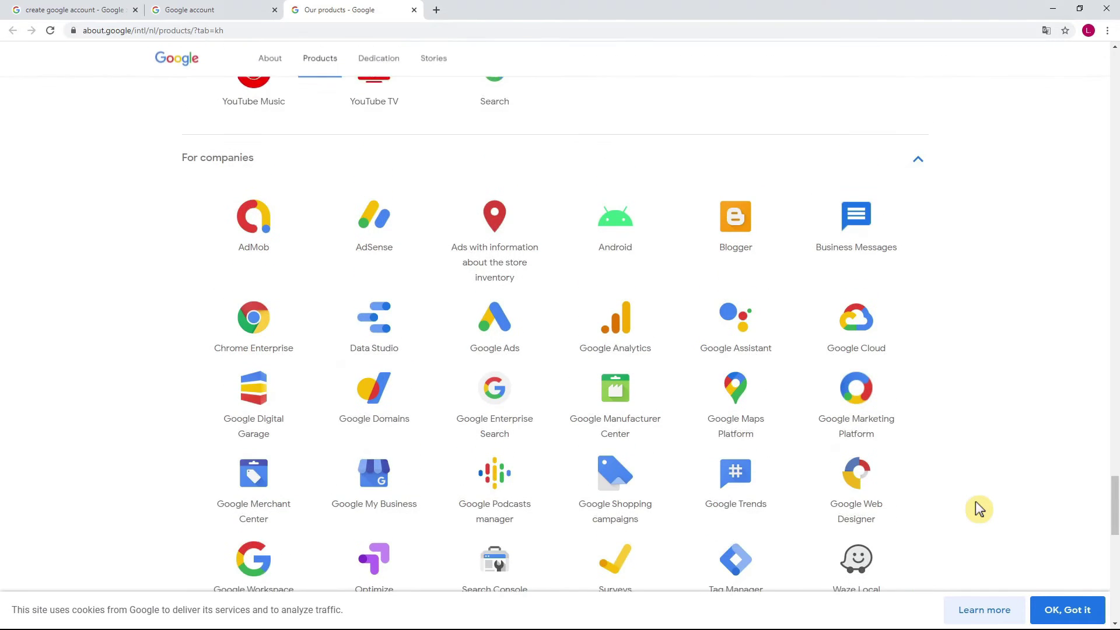
pyautogui.scroll(8, 976, 503)
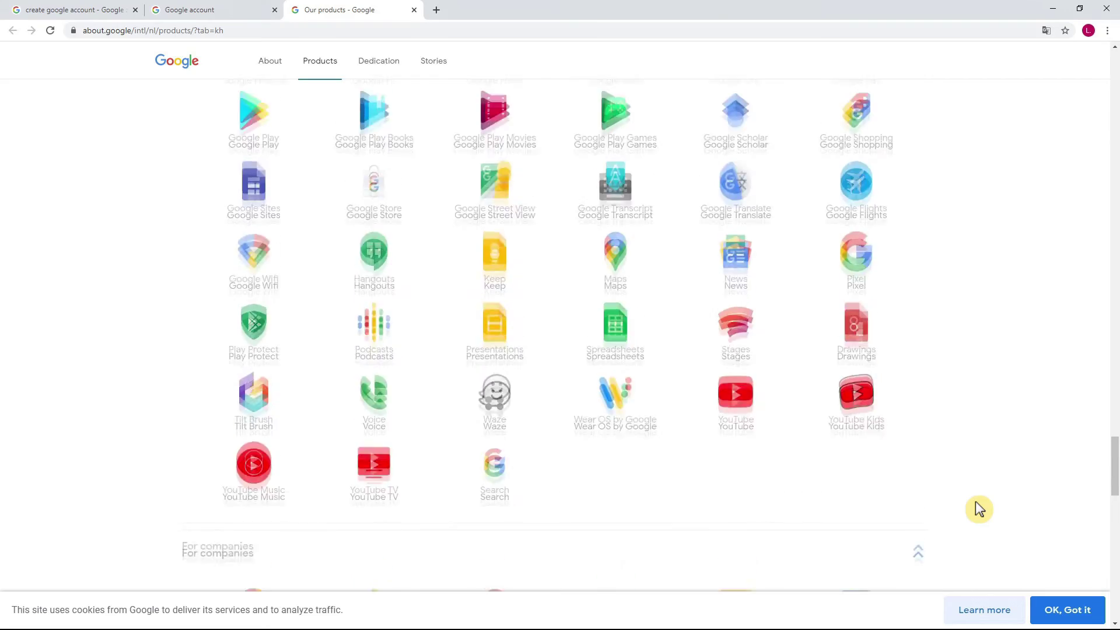
pyautogui.scroll(5, 979, 508)
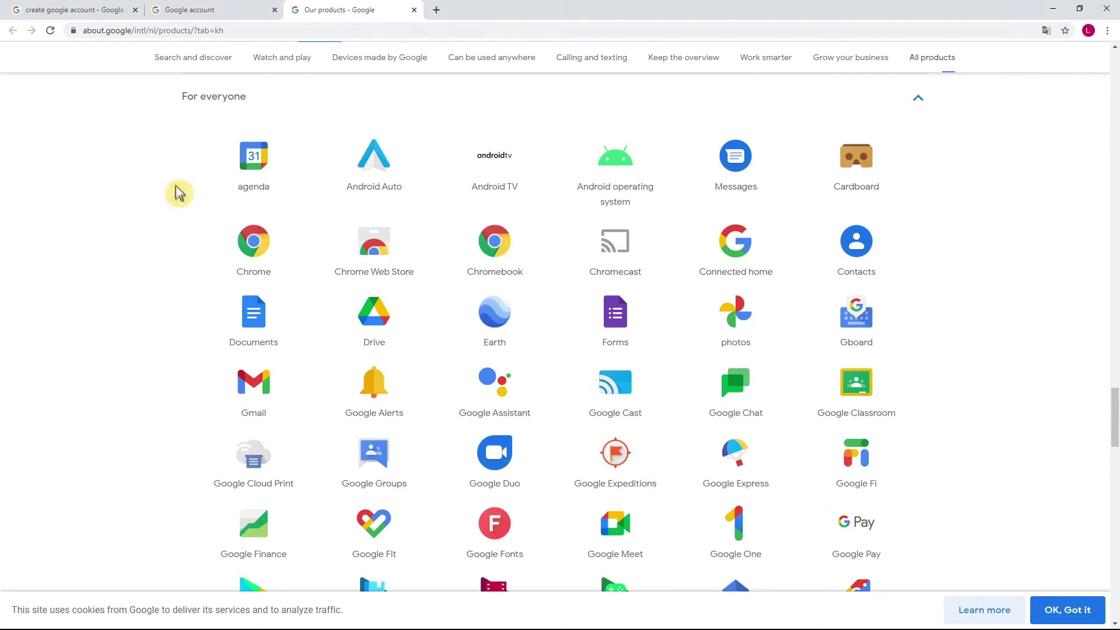
pyautogui.scroll(-1, 193, 191)
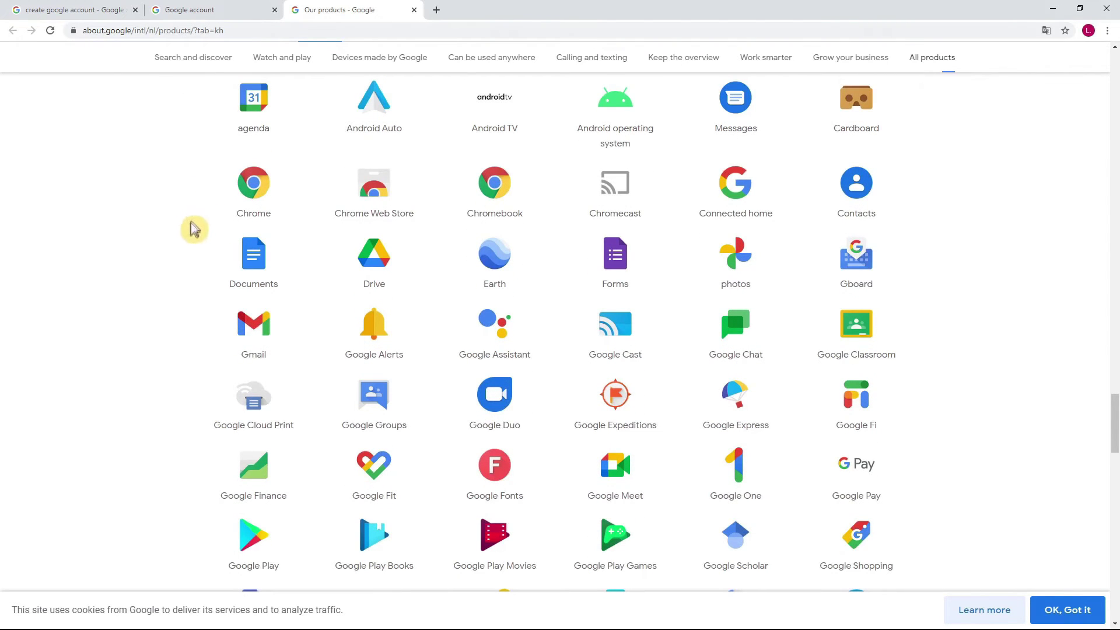
pyautogui.scroll(-1, 184, 267)
pyautogui.scroll(-15, 181, 267)
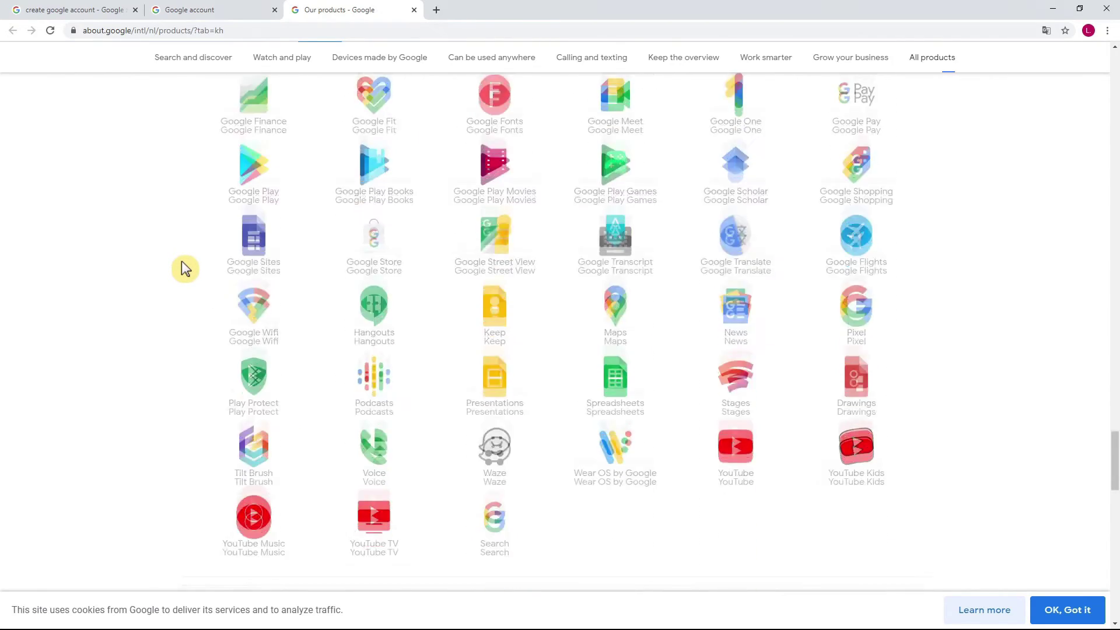
pyautogui.scroll(-3, 182, 270)
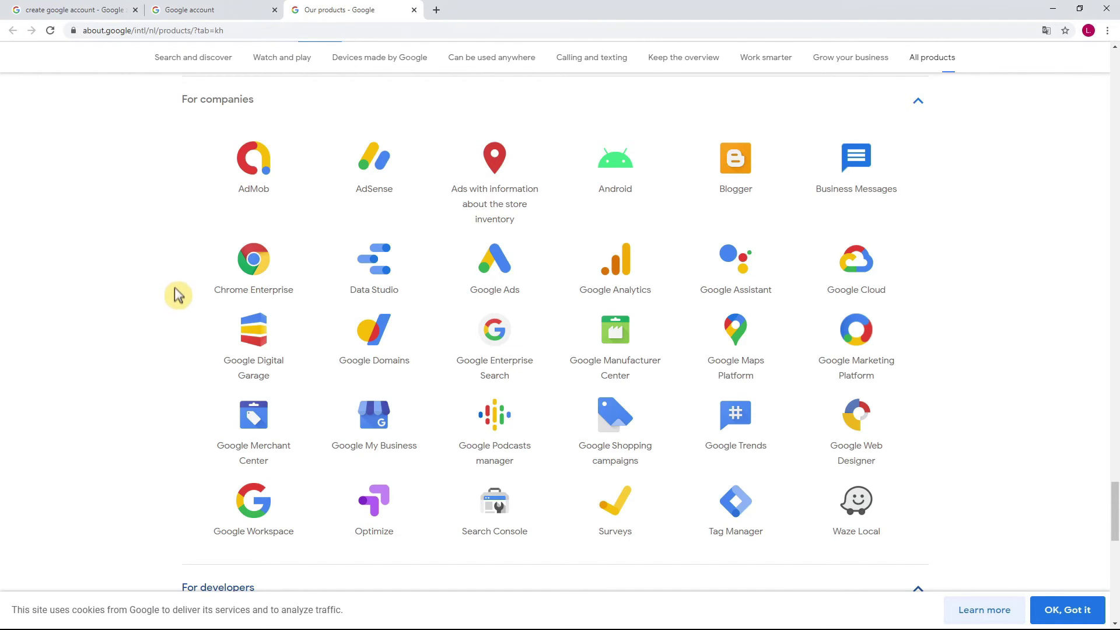
pyautogui.scroll(-7, 174, 288)
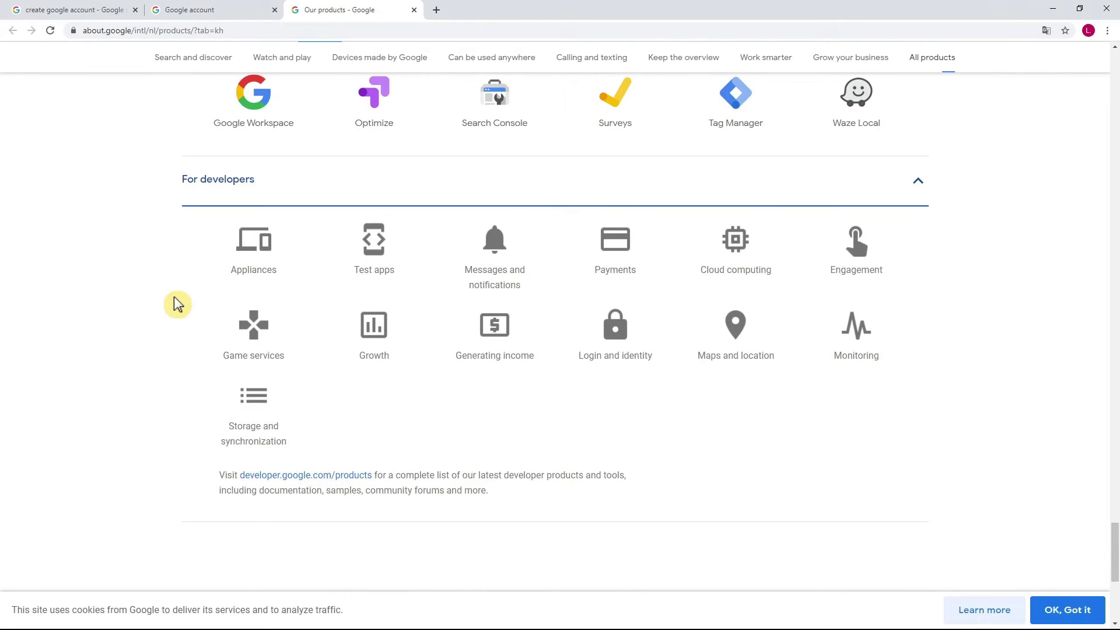
pyautogui.scroll(15, 178, 304)
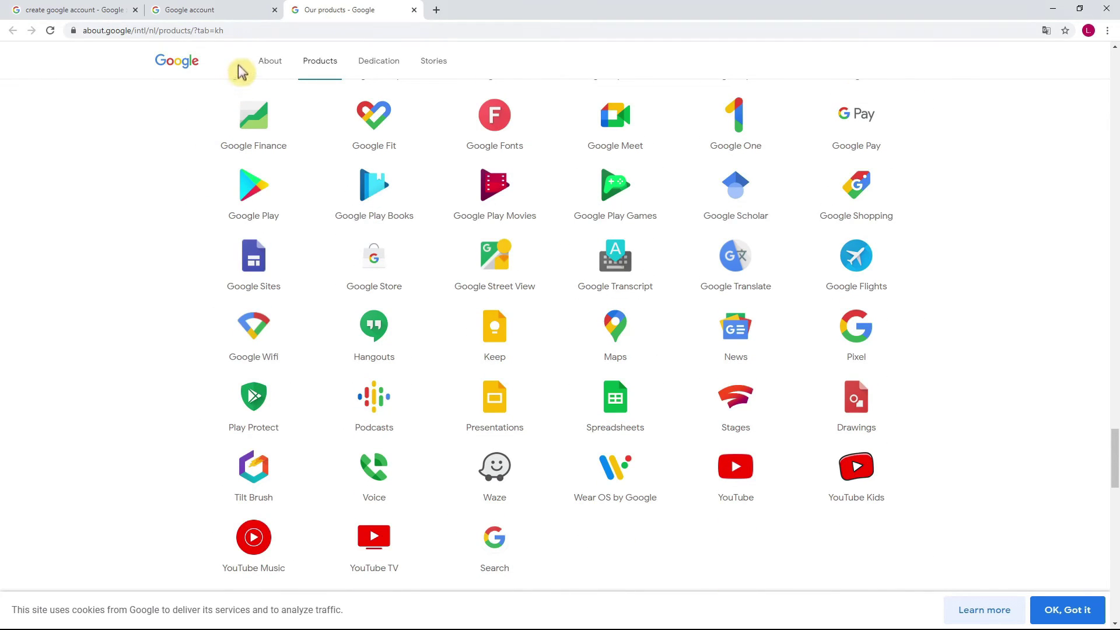
pyautogui.click(240, 11)
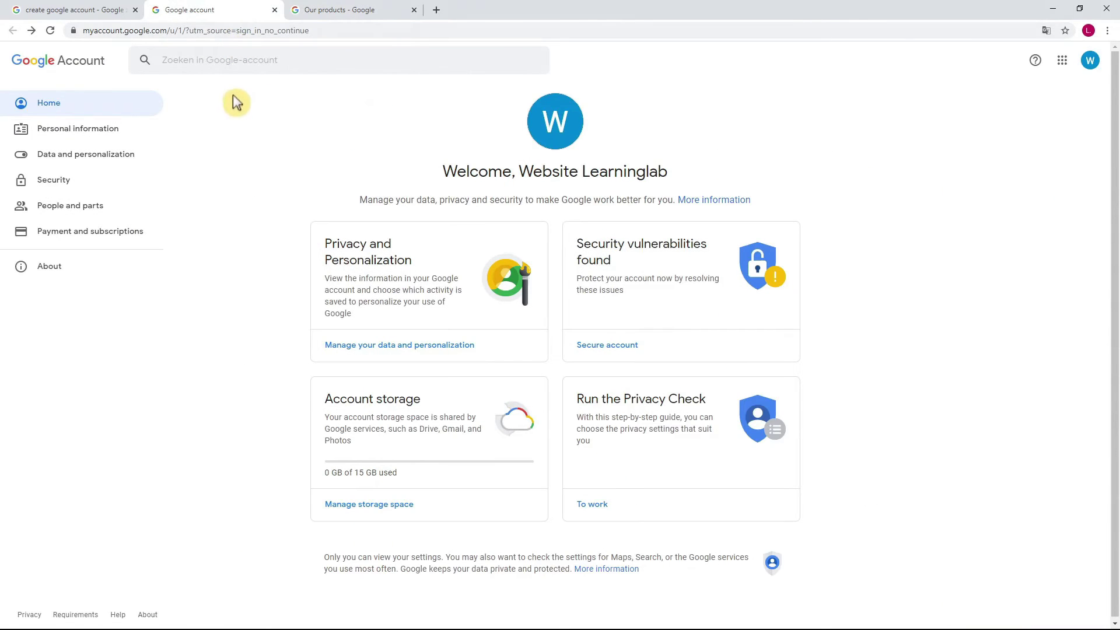
pyautogui.click(115, 155)
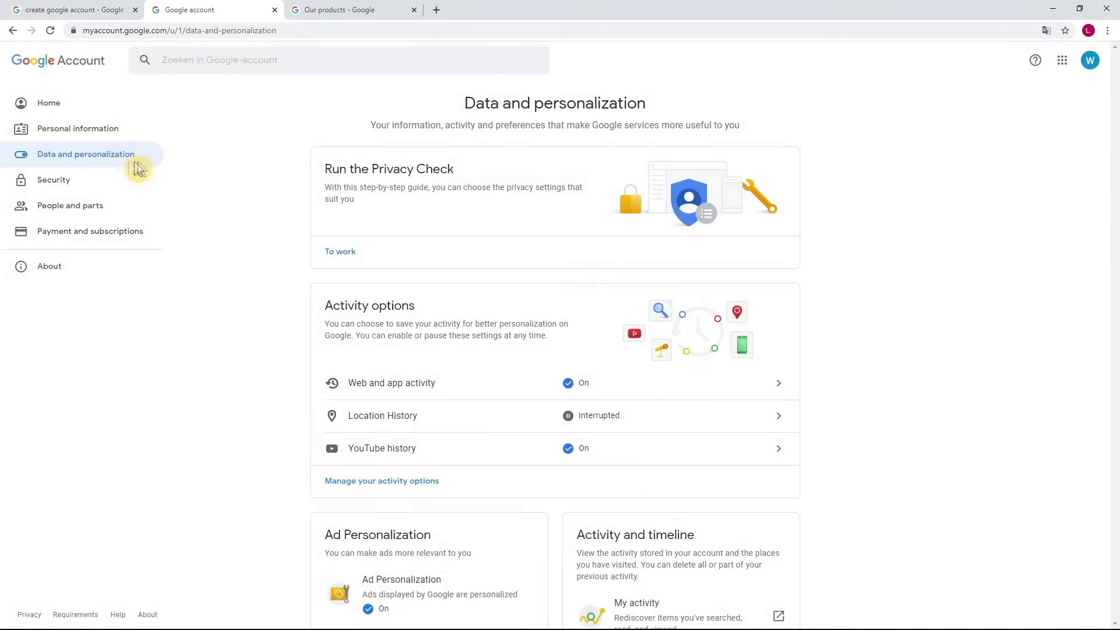
pyautogui.scroll(-10, 245, 181)
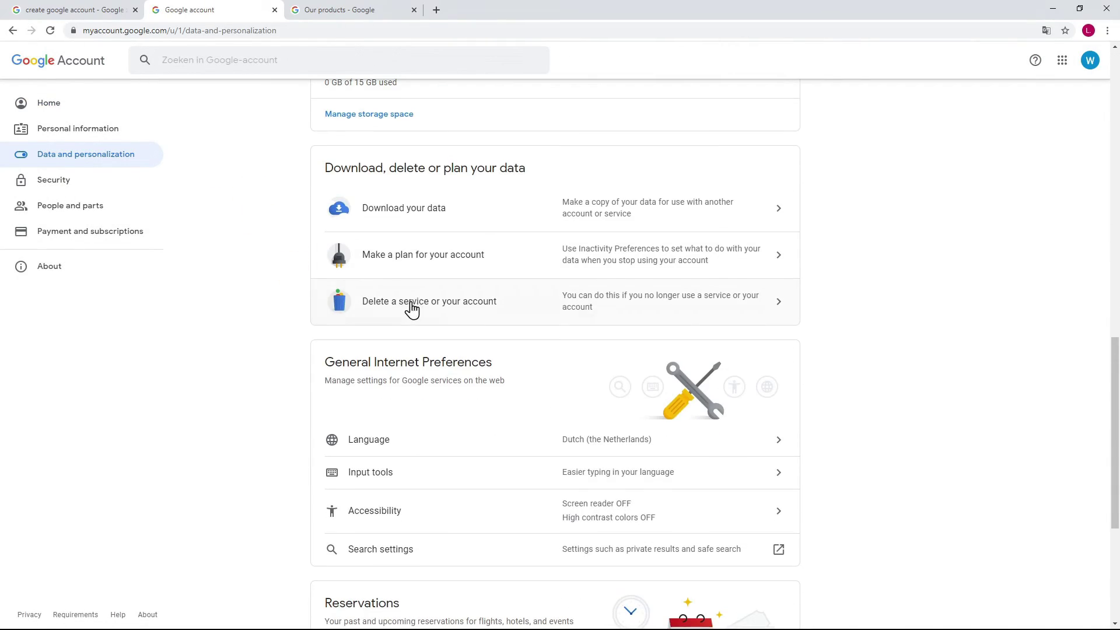
pyautogui.click(411, 301)
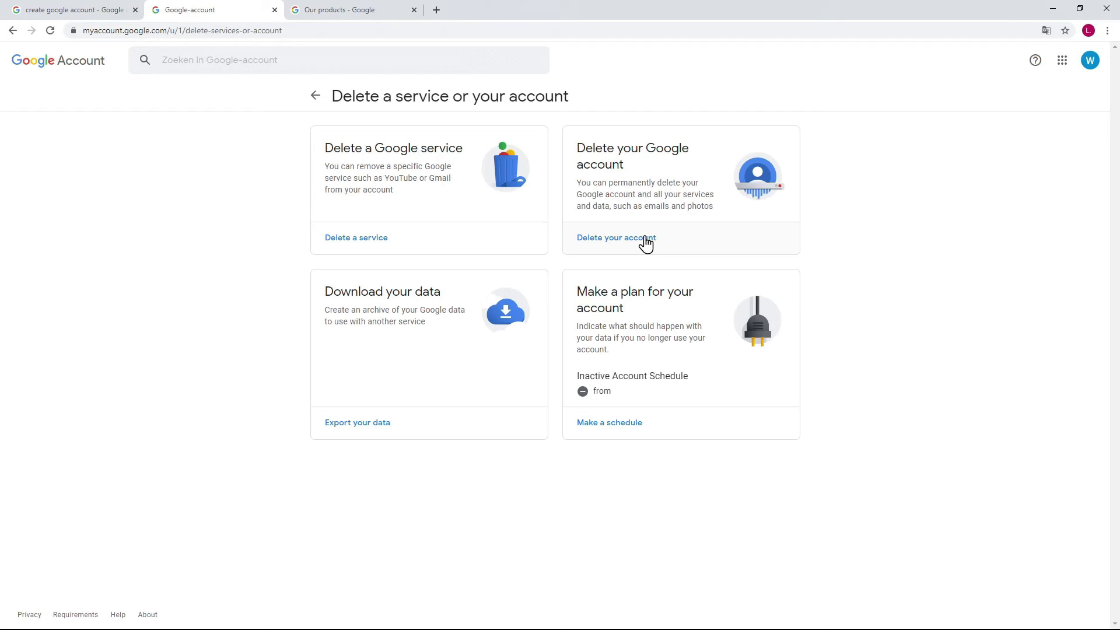
pyautogui.click(314, 98)
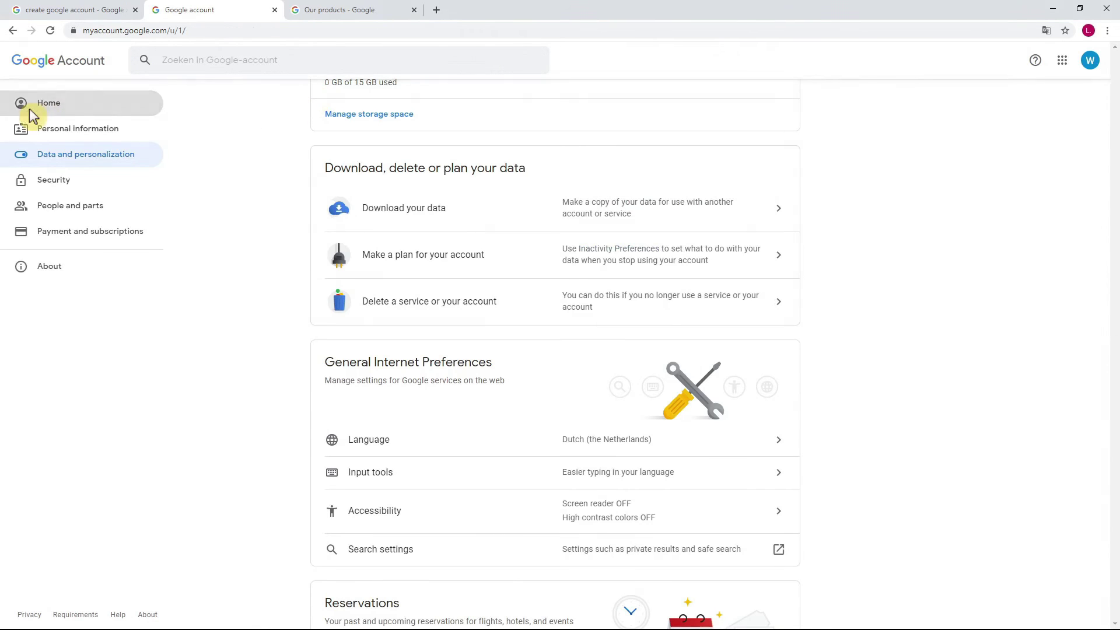
pyautogui.click(30, 109)
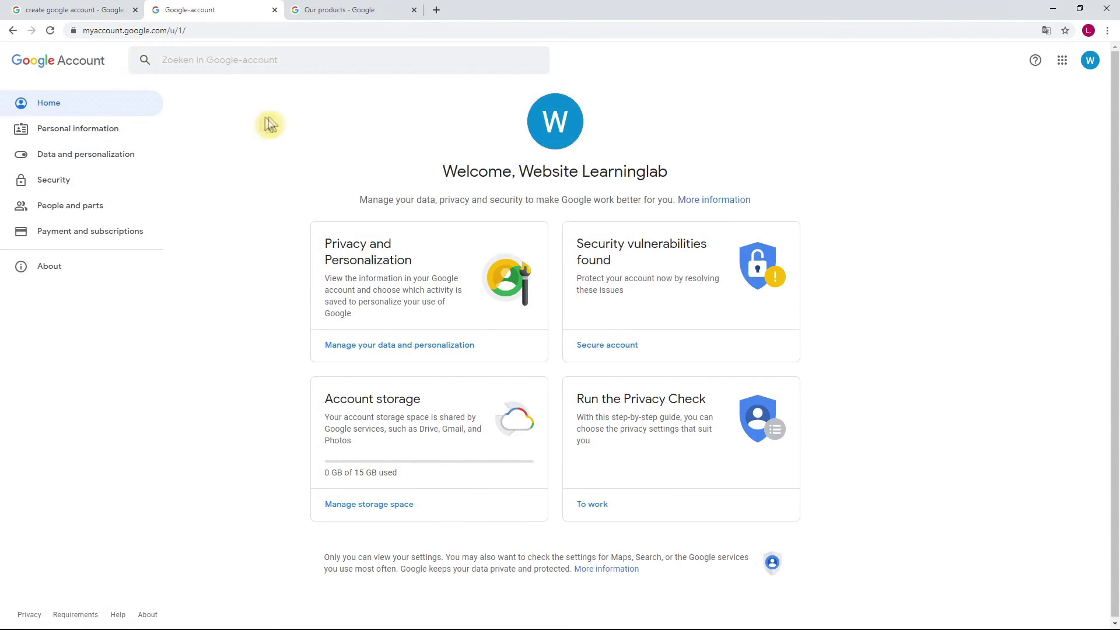